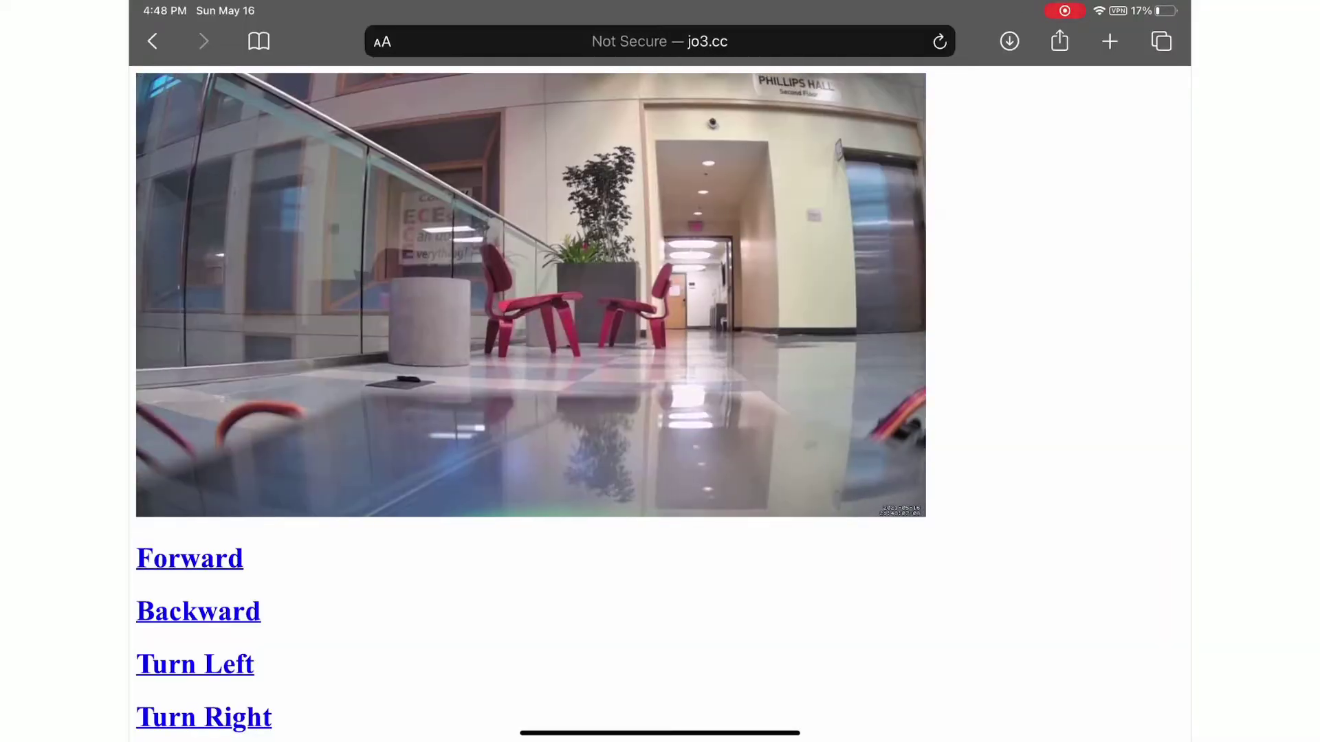
# - Send the robot dog a Turn Left command from the jo3.cc control page
pyautogui.click(940, 42)
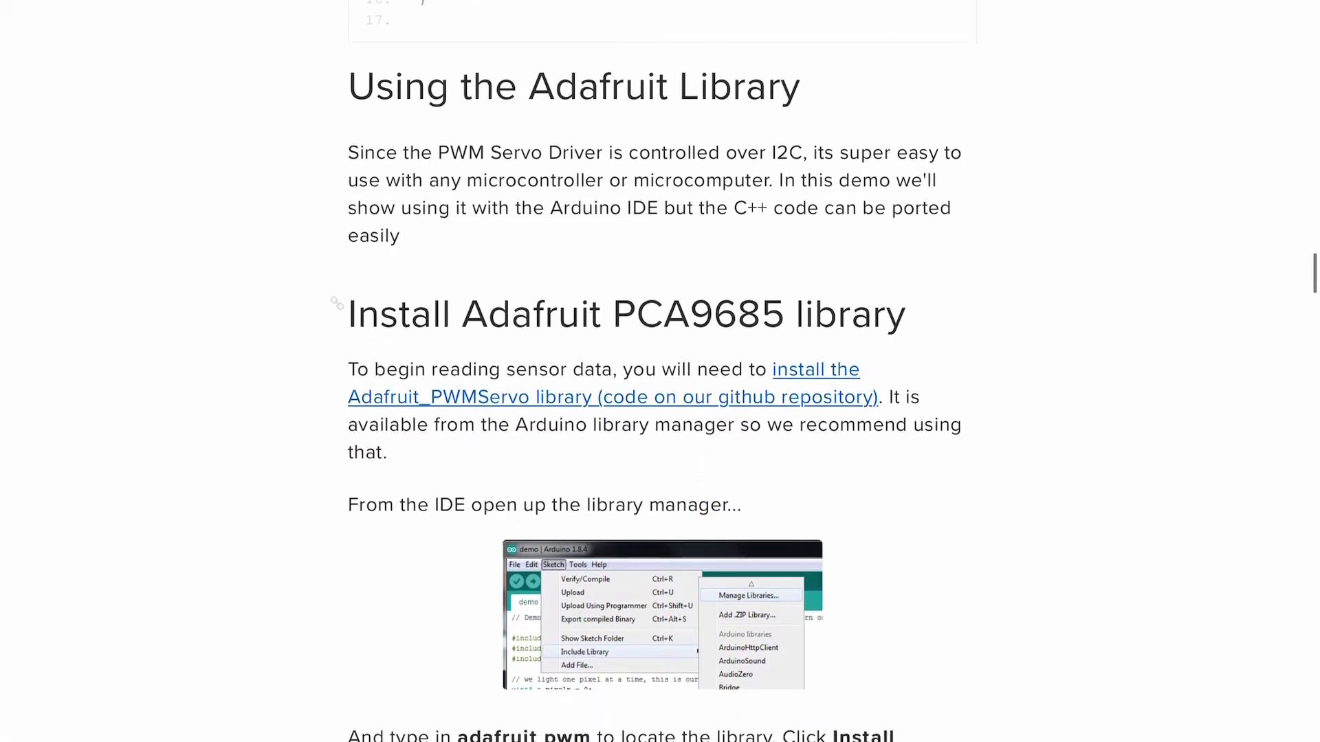
pyautogui.scroll(-4, 660, 412)
pyautogui.scroll(-4, 660, 413)
pyautogui.scroll(-5, 660, 413)
pyautogui.scroll(-4, 659, 413)
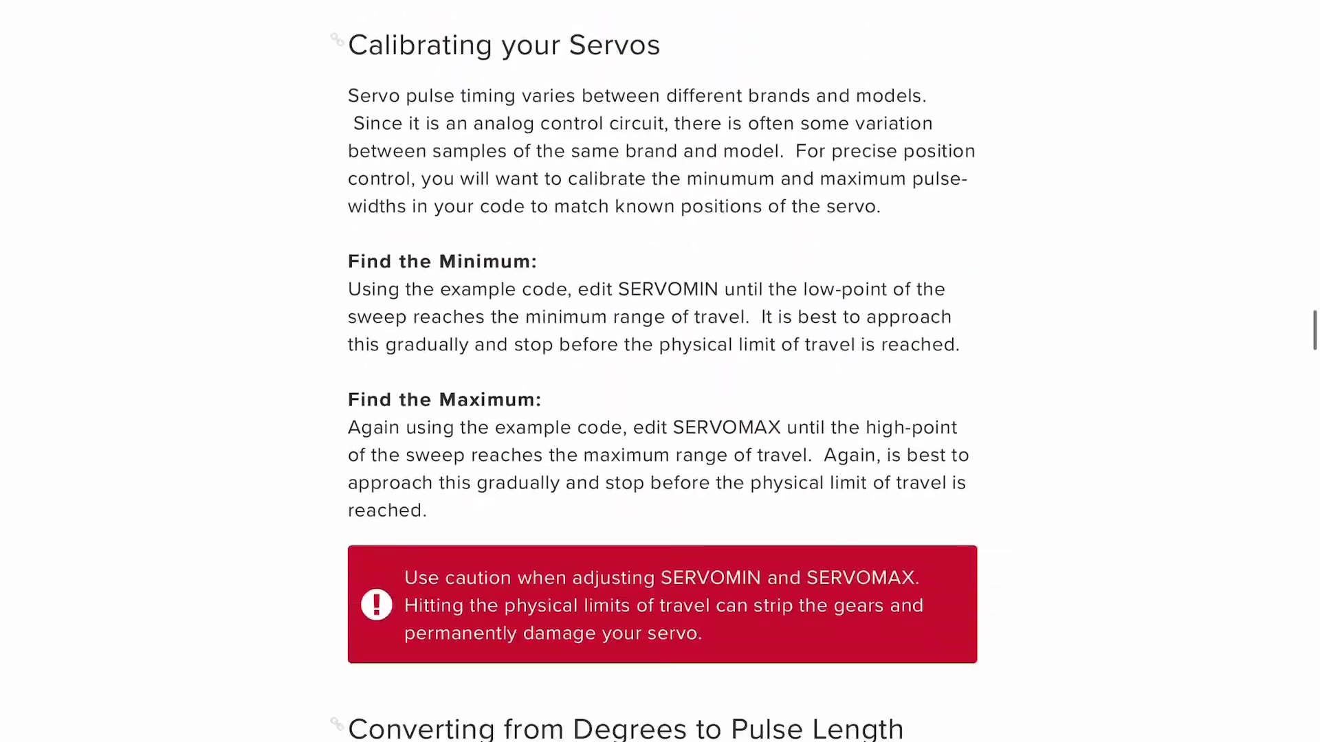
pyautogui.scroll(-3, 660, 412)
pyautogui.scroll(-3, 660, 412)
pyautogui.scroll(-4, 659, 412)
pyautogui.scroll(-3, 659, 412)
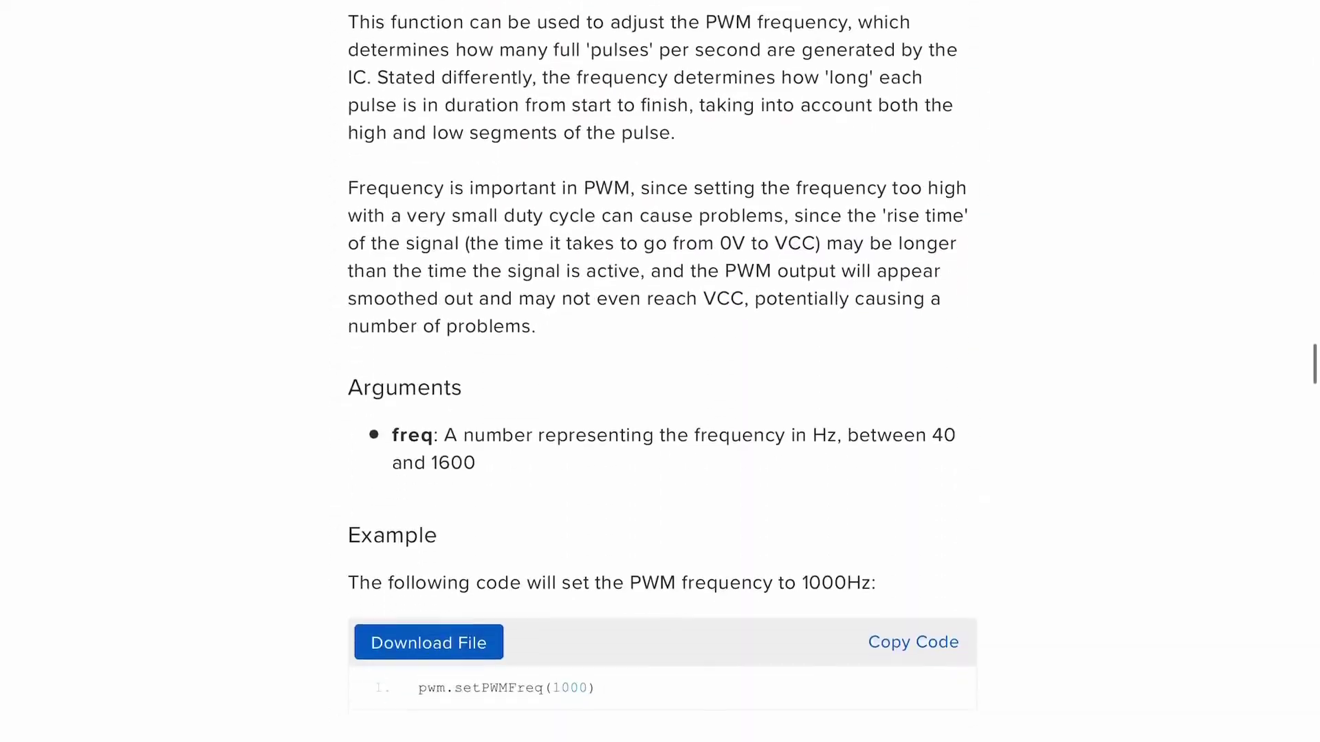
pyautogui.scroll(-3, 660, 412)
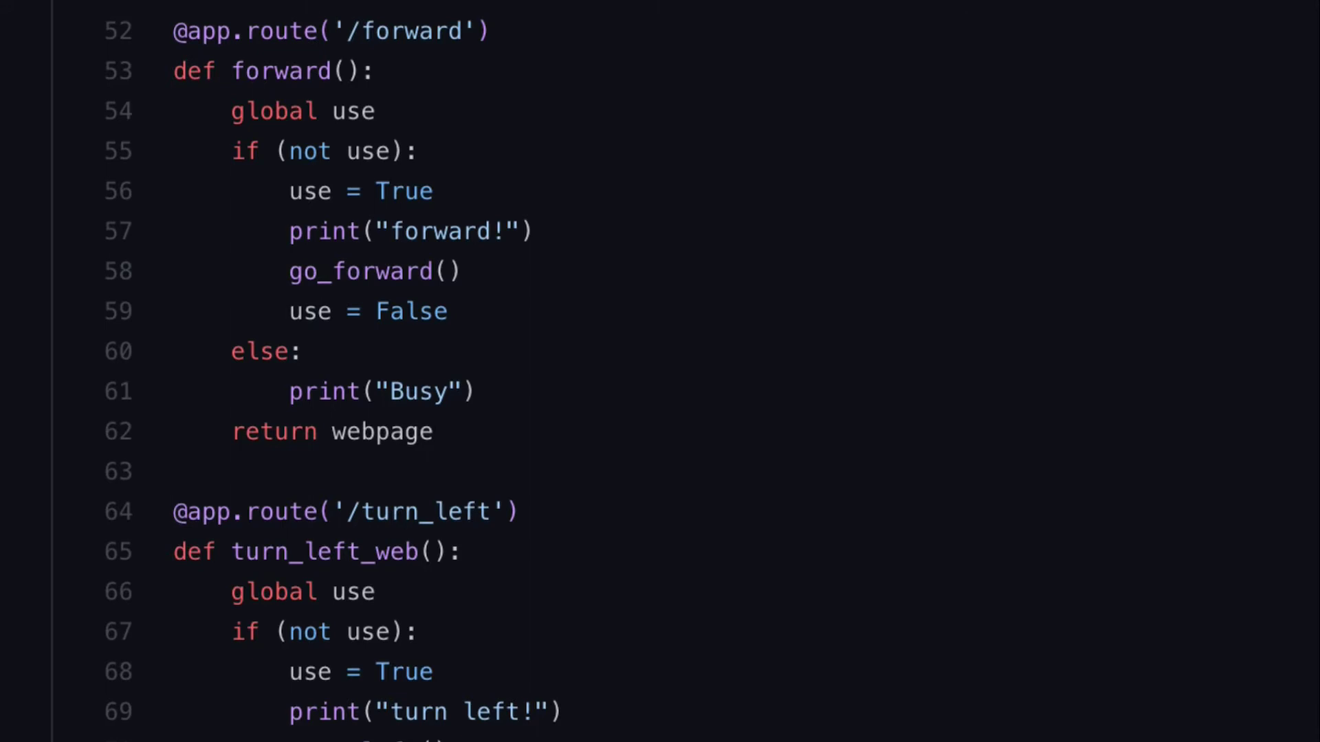